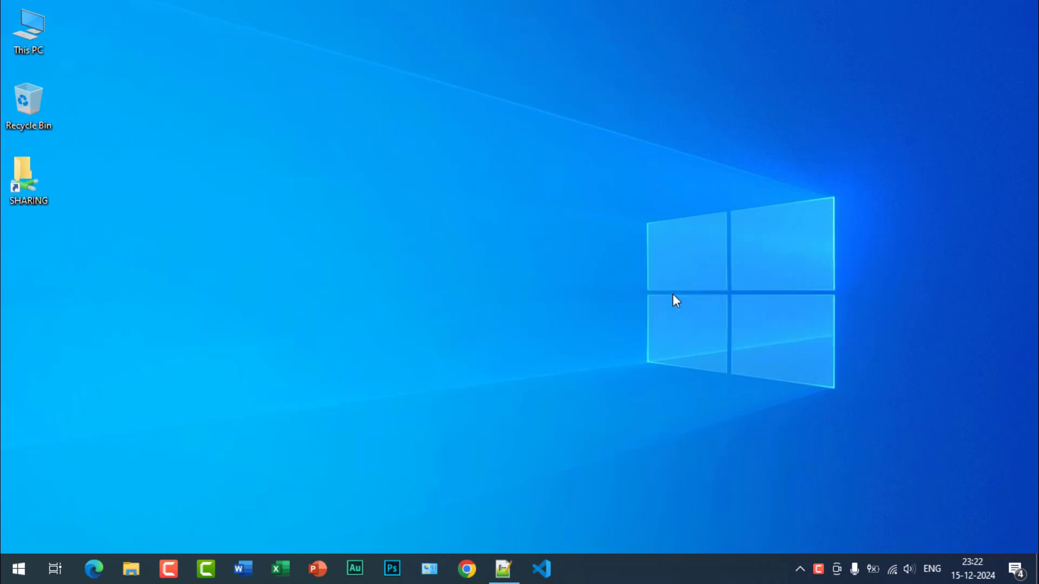
Refresh the desktop and launch Google Chrome from the taskbar.
right_click(340, 271)
left_click(400, 318)
left_click(466, 569)
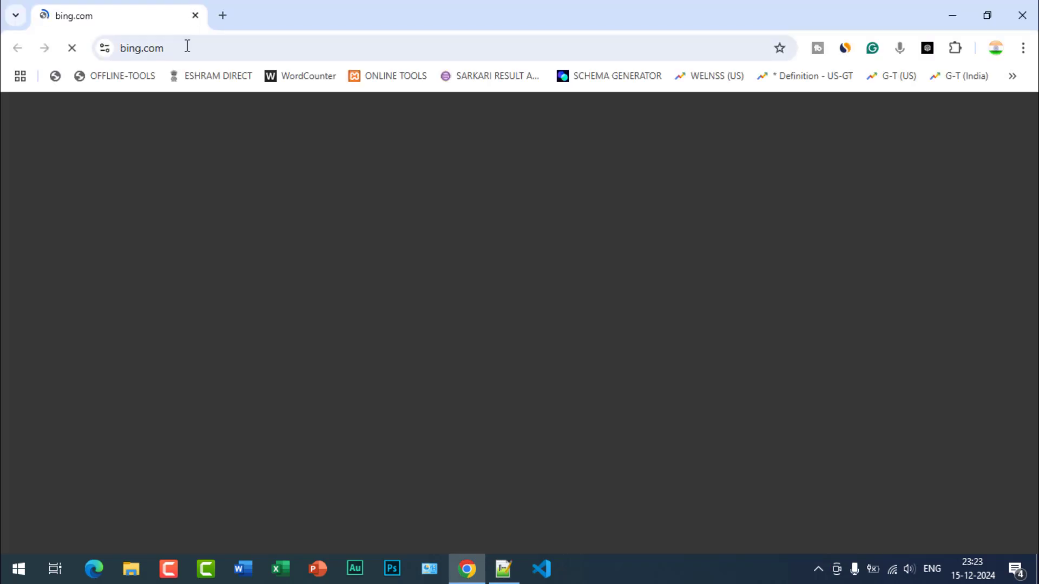
Search Google for 'ghaziabad' to confirm Chrome has internet access.
left_click(188, 46)
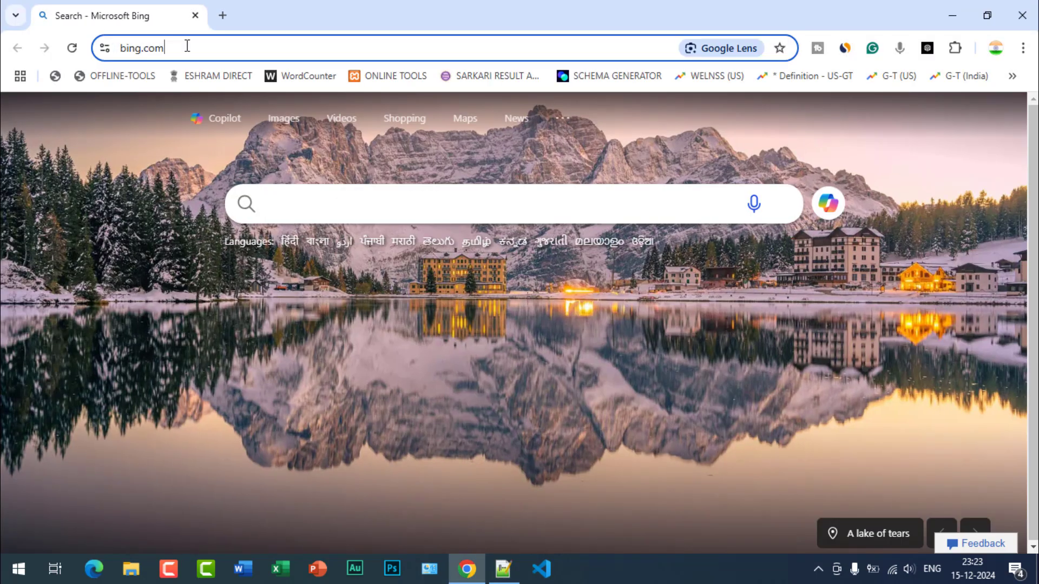
type("gle")
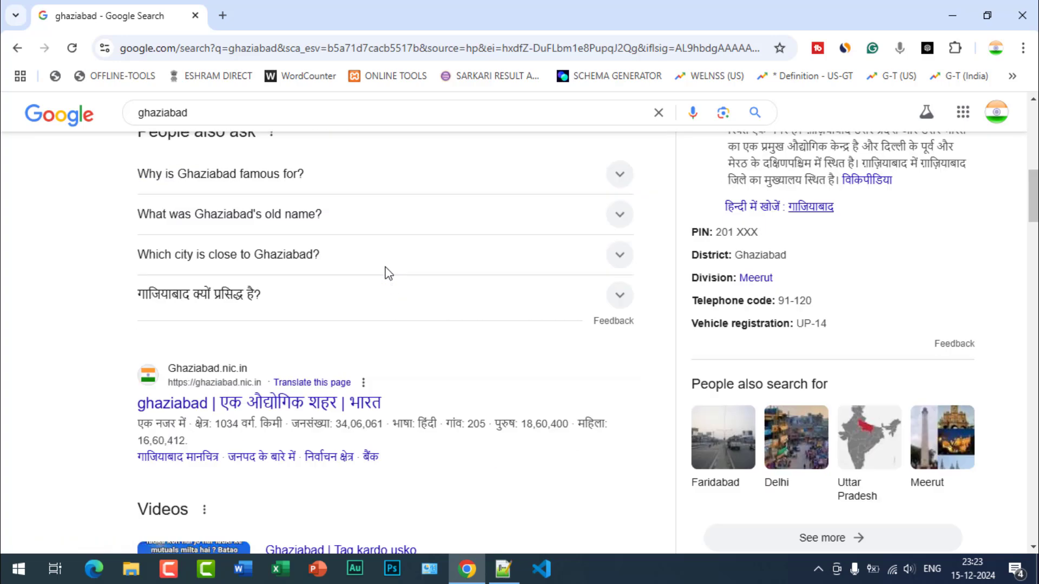
scroll(388, 273, "up", 10)
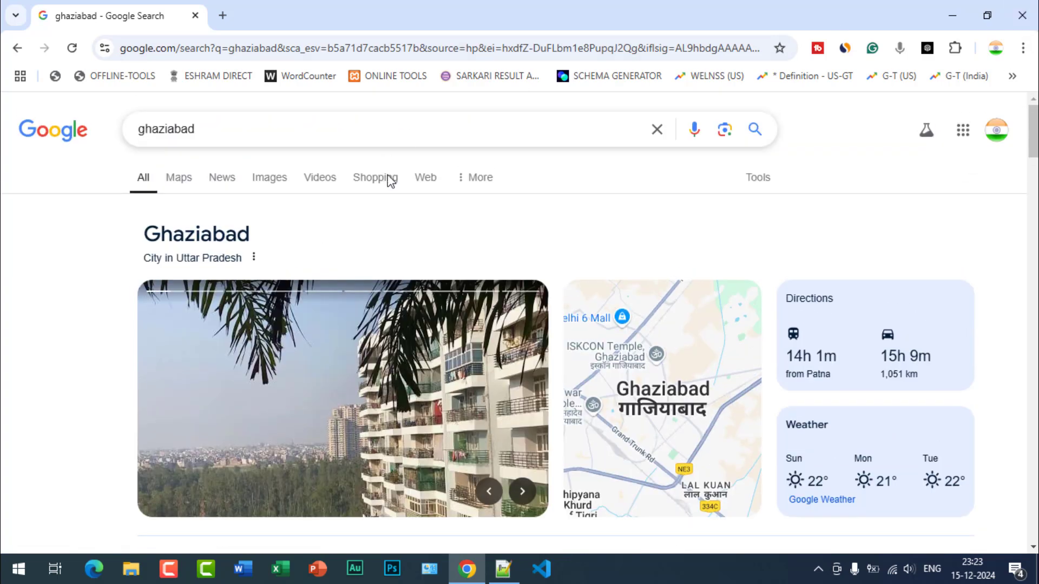
Close Chrome and open the file location of the Google Chrome Start-menu shortcut.
left_click(1024, 16)
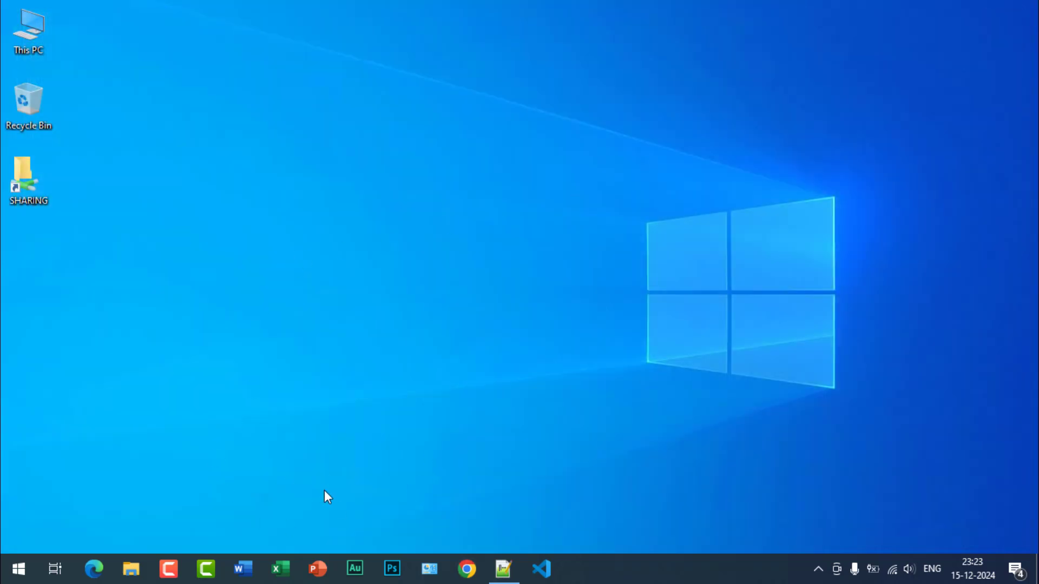
left_click(19, 567)
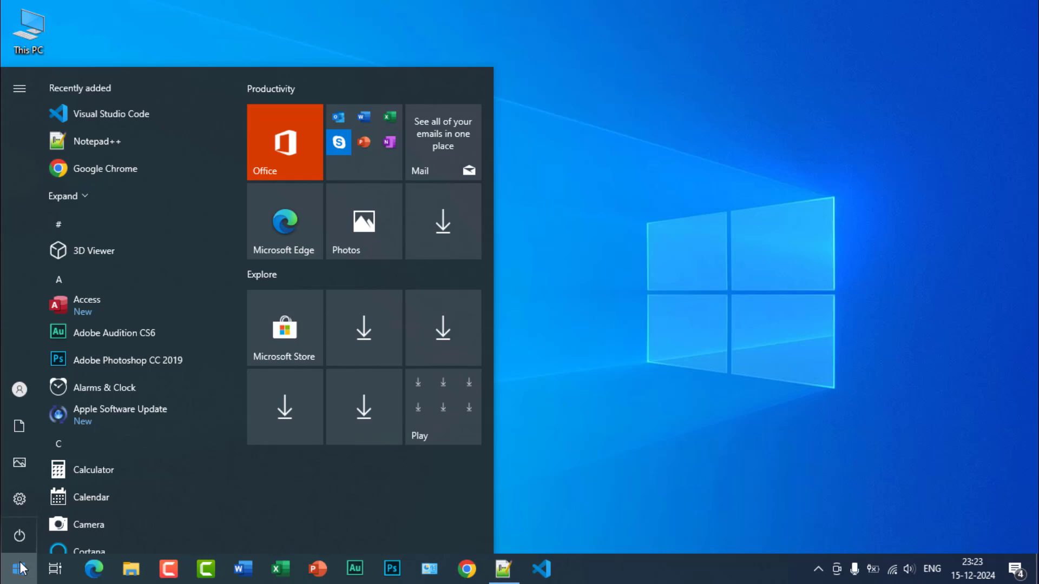
type("google")
right_click(121, 148)
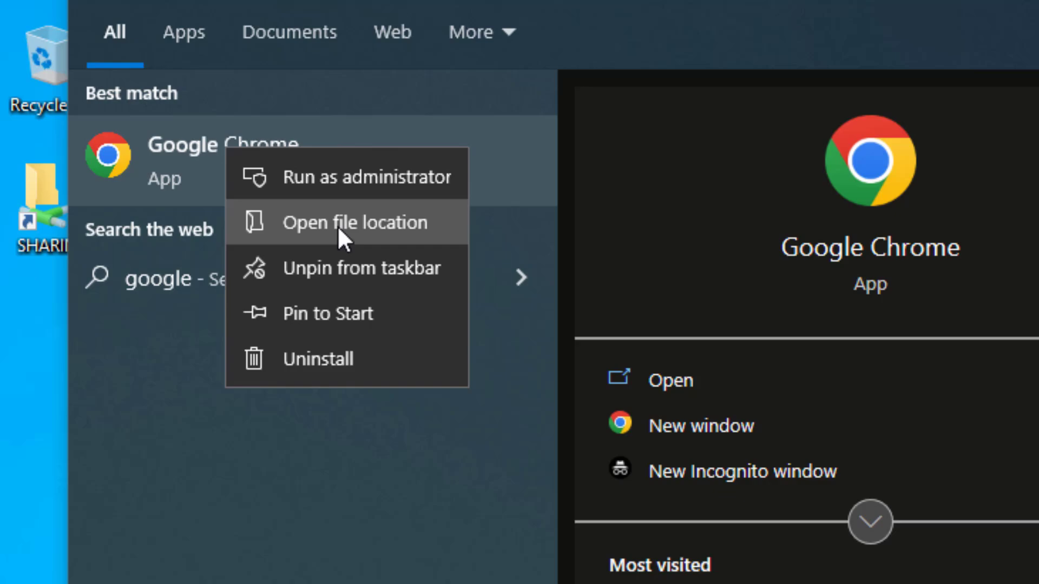
left_click(338, 226)
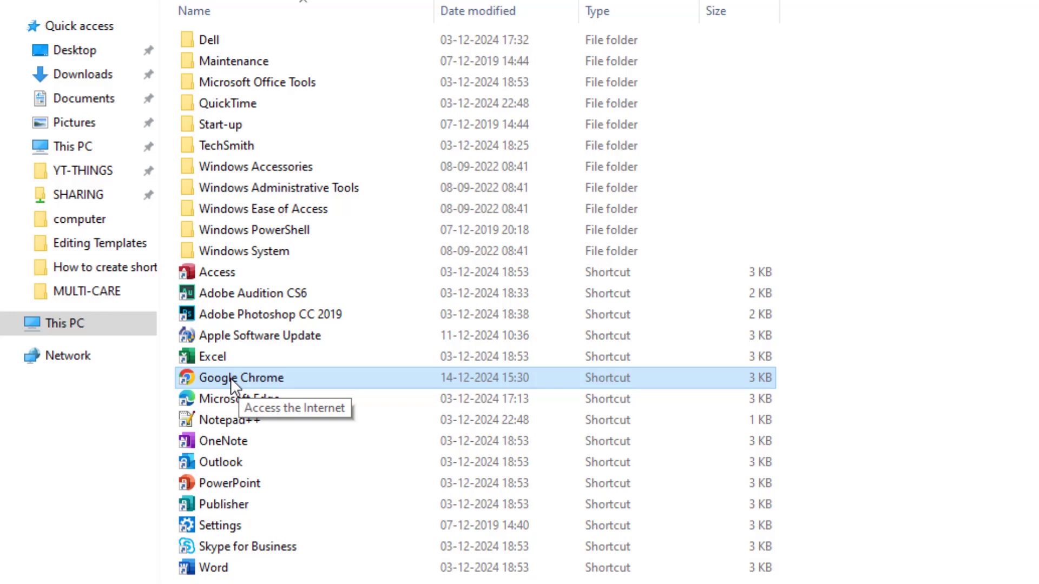
Copy the Chrome install path C:\Program Files\Google\Chrome\Application from File Explorer.
right_click(231, 377)
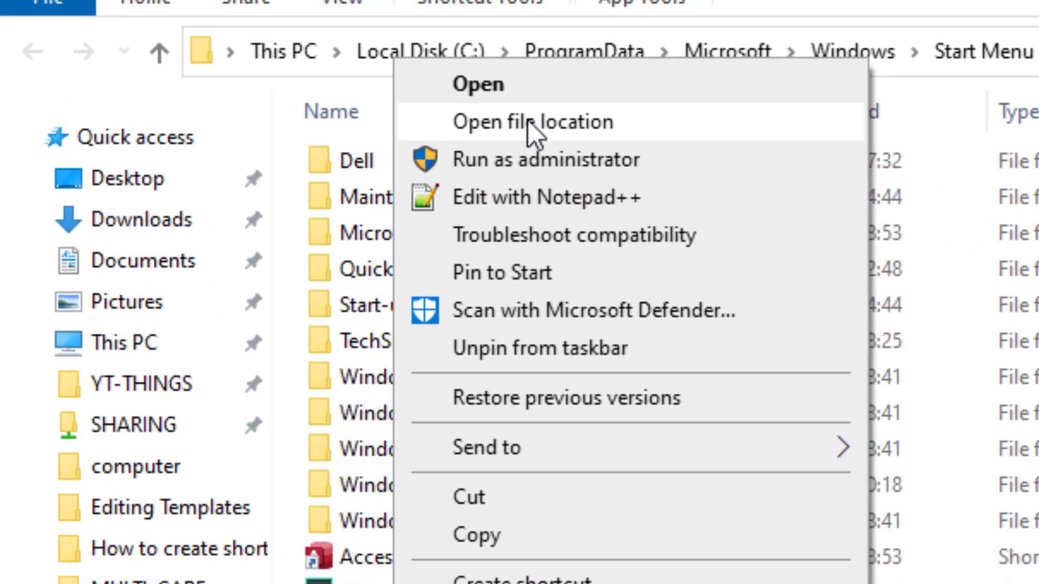
left_click(528, 121)
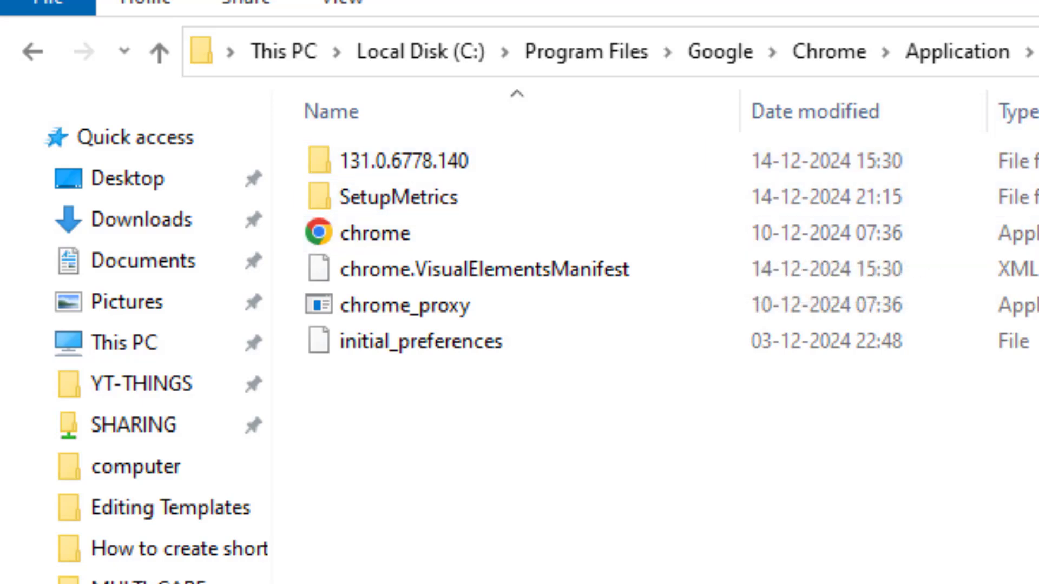
left_click(975, 65)
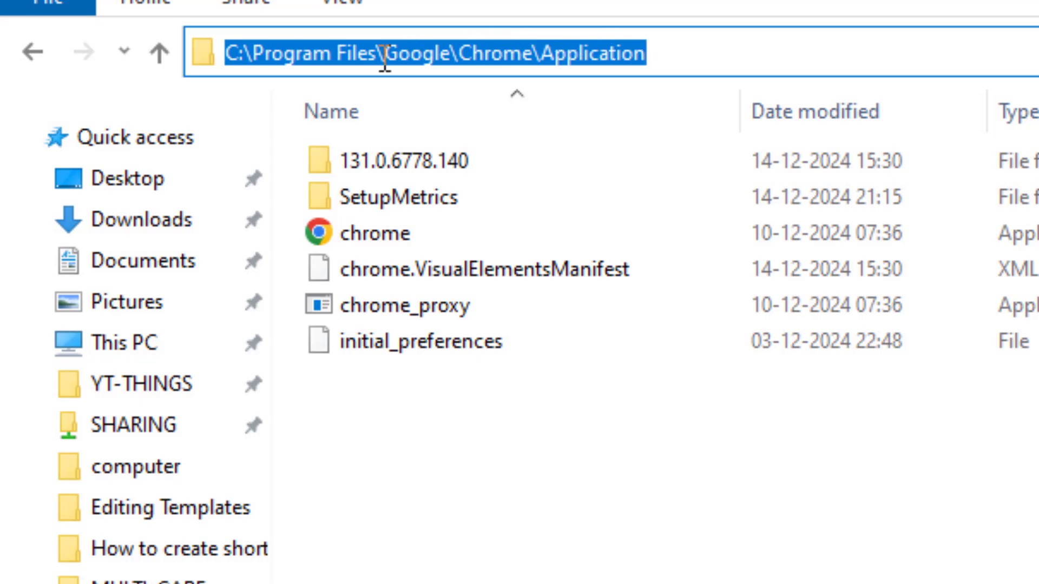
right_click(403, 60)
left_click(519, 167)
Show the desktop and open Control Panel via a Start search for 'contr'.
key("super+d")
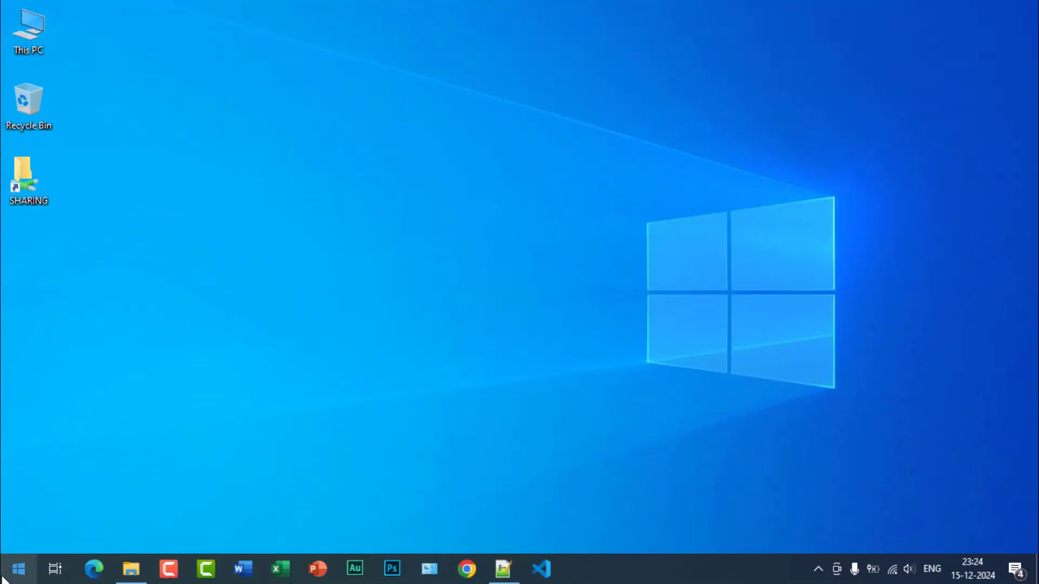
left_click(7, 579)
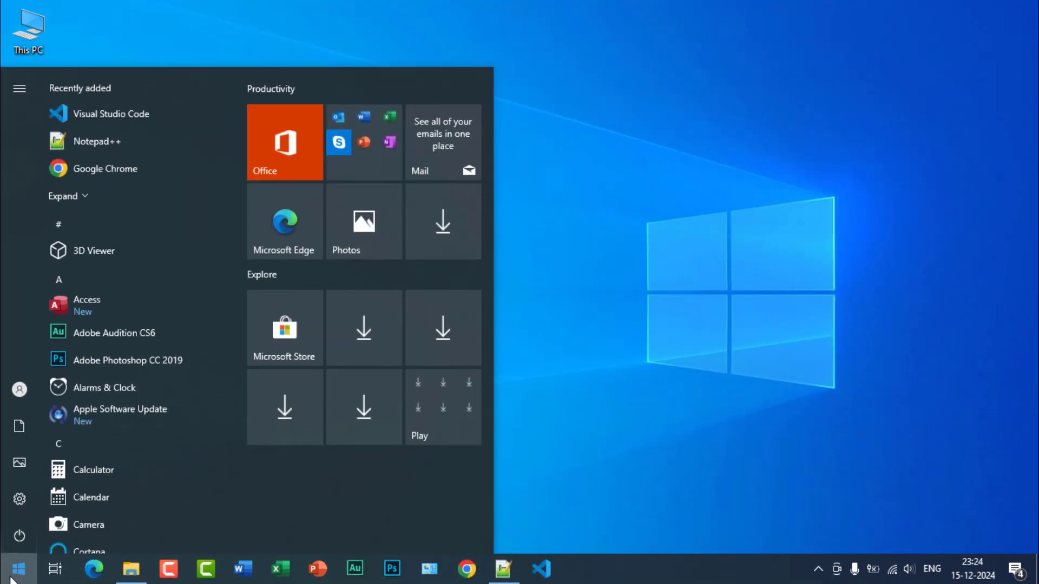
type("co")
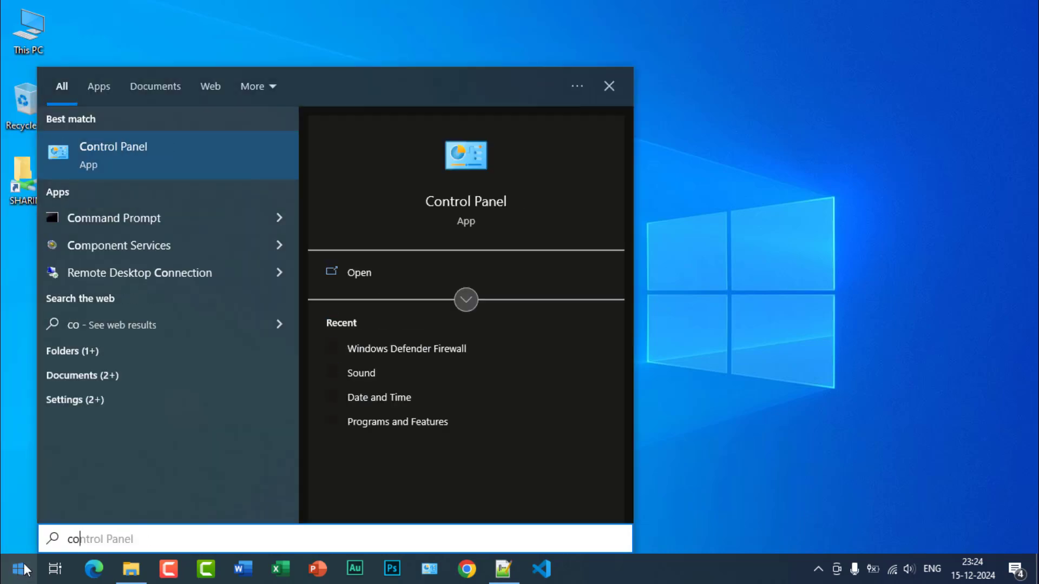
type("ntr")
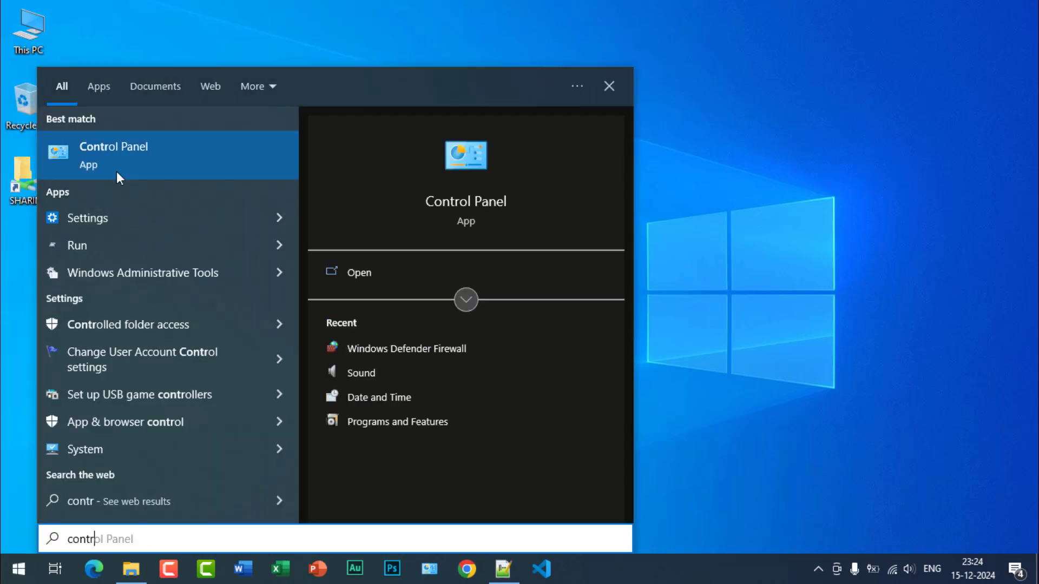
left_click(116, 168)
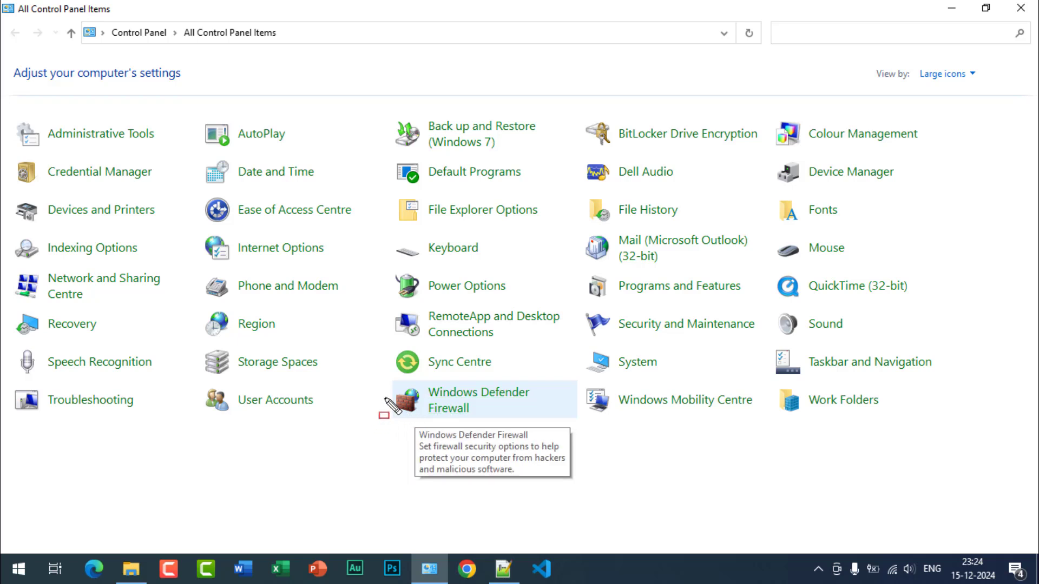
mouse_move(375, 374)
left_mouse_down()
mouse_move(422, 406)
mouse_move(567, 434)
left_mouse_up()
key("Escape")
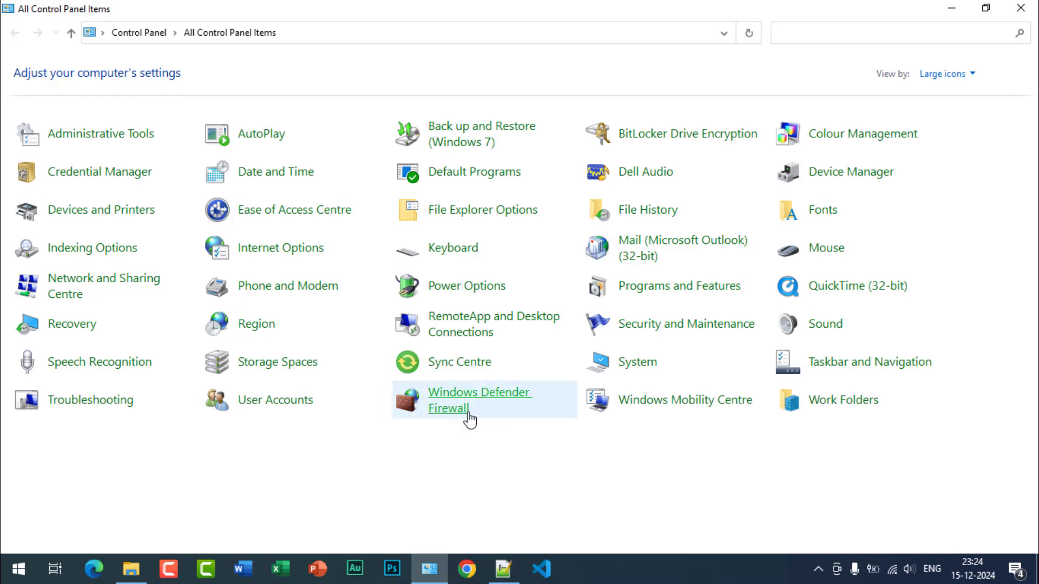
Open Windows Defender Firewall and its Advanced settings console.
left_click(469, 410)
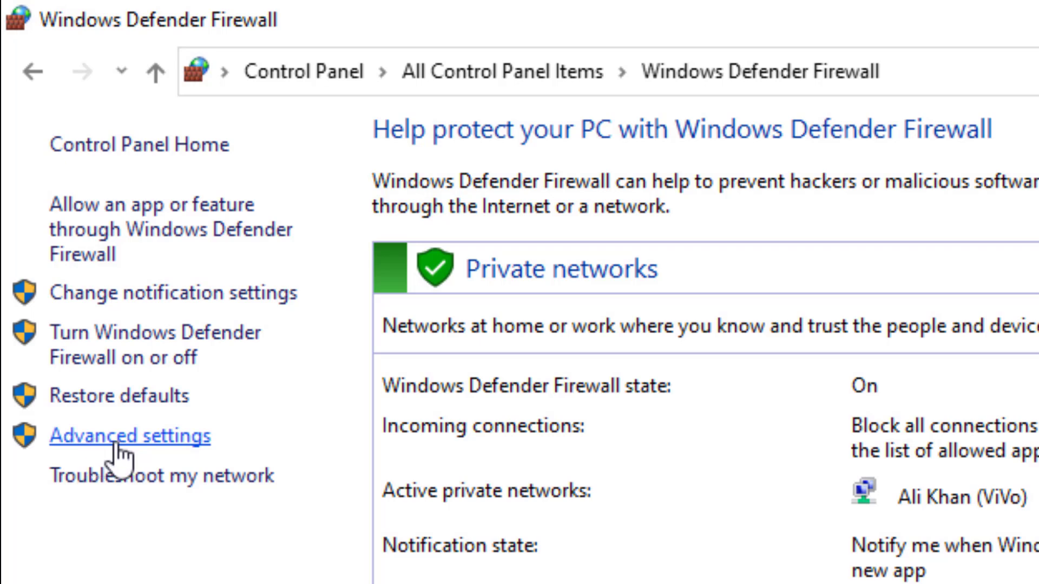
key("ctrl+2")
left_click_drag(4, 406, 294, 488)
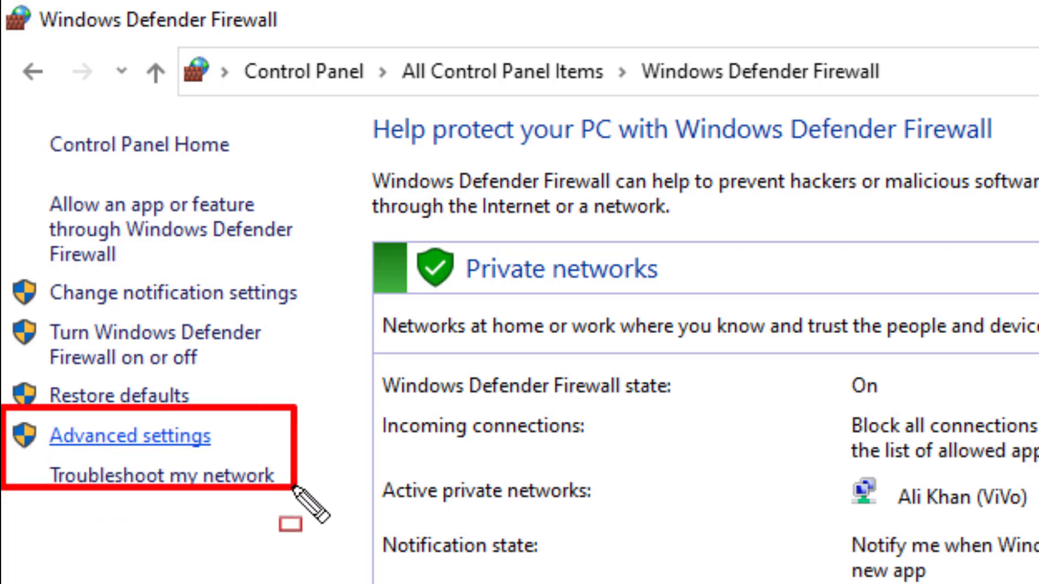
key("Escape")
left_click(140, 430)
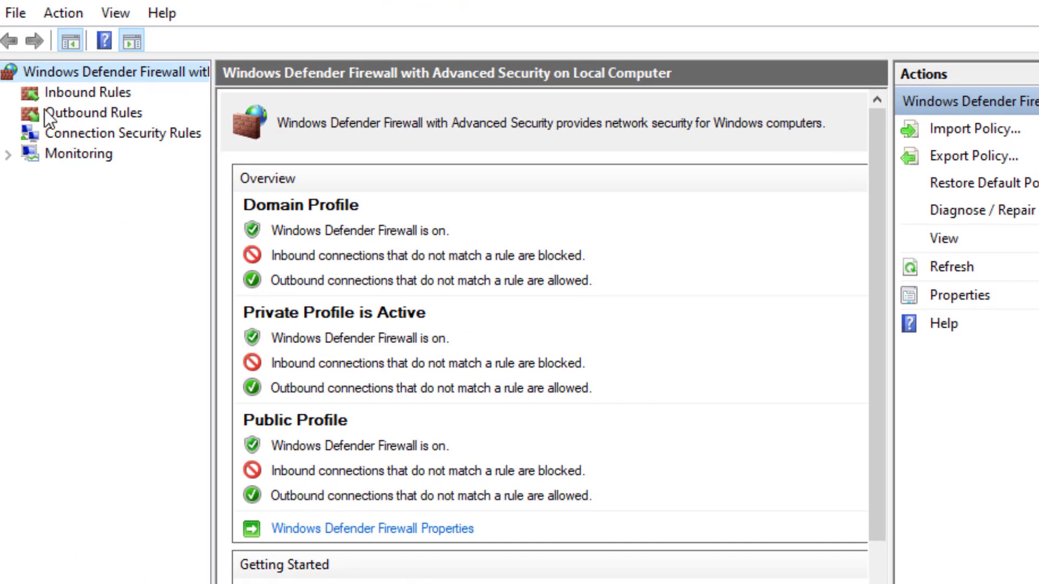
Start a new outbound rule from the Outbound Rules list, keeping the Program rule type.
left_click(76, 114)
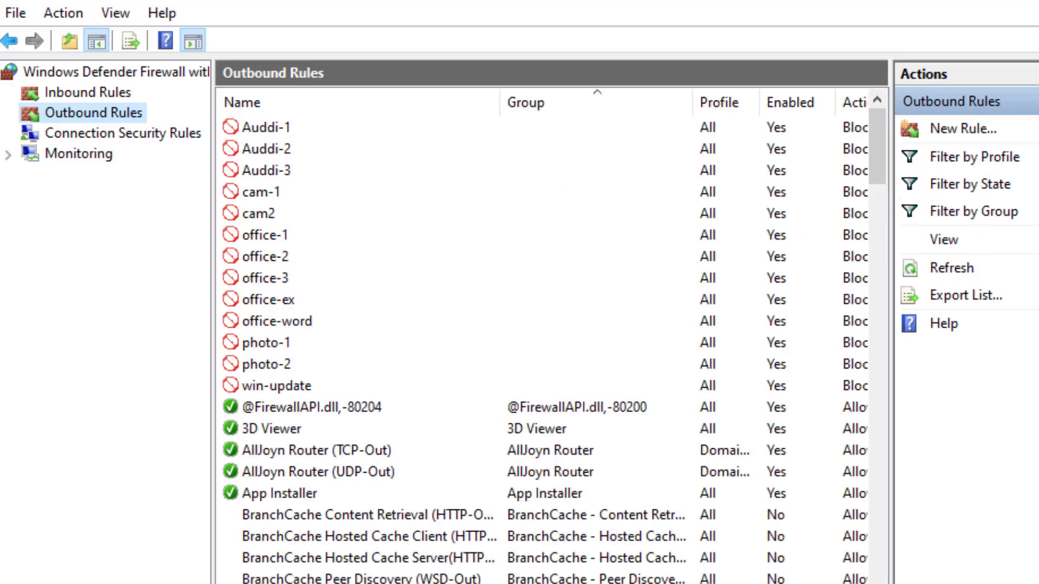
left_click(967, 133)
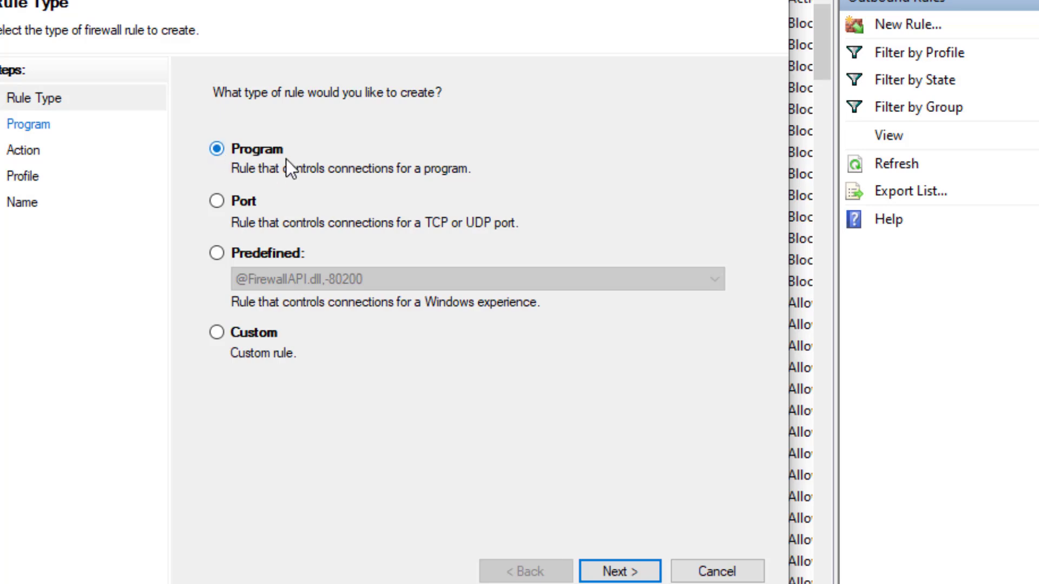
Advance to the Program page, open Browse, and re-copy the Chrome Application folder path.
left_click(614, 569)
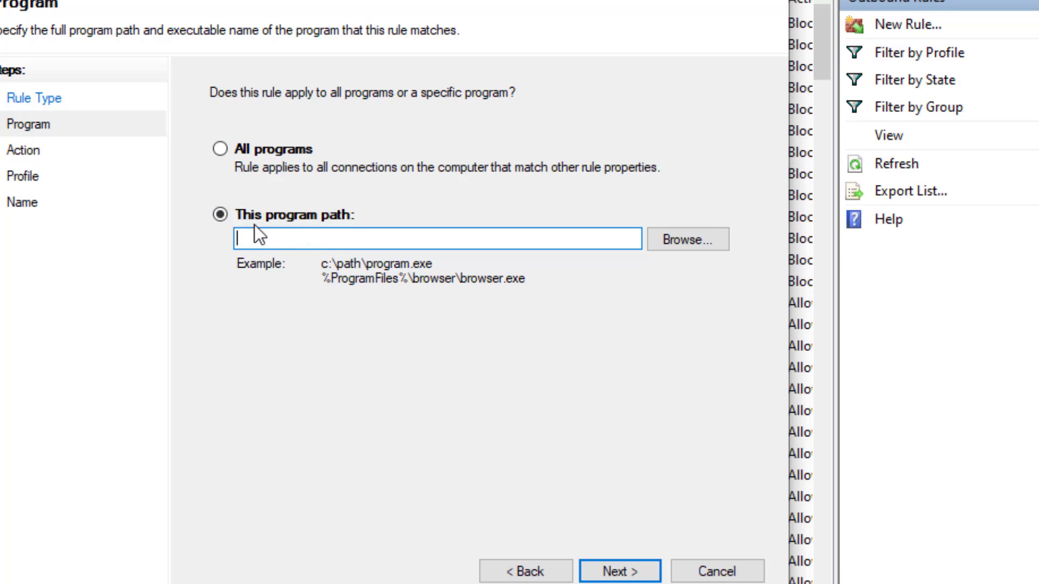
left_click(697, 244)
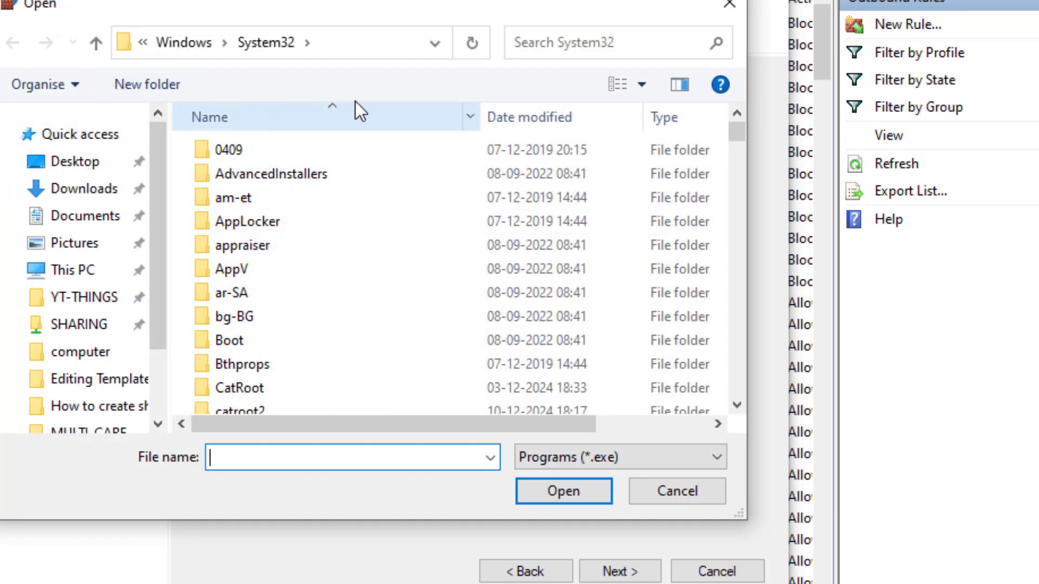
left_click(343, 42)
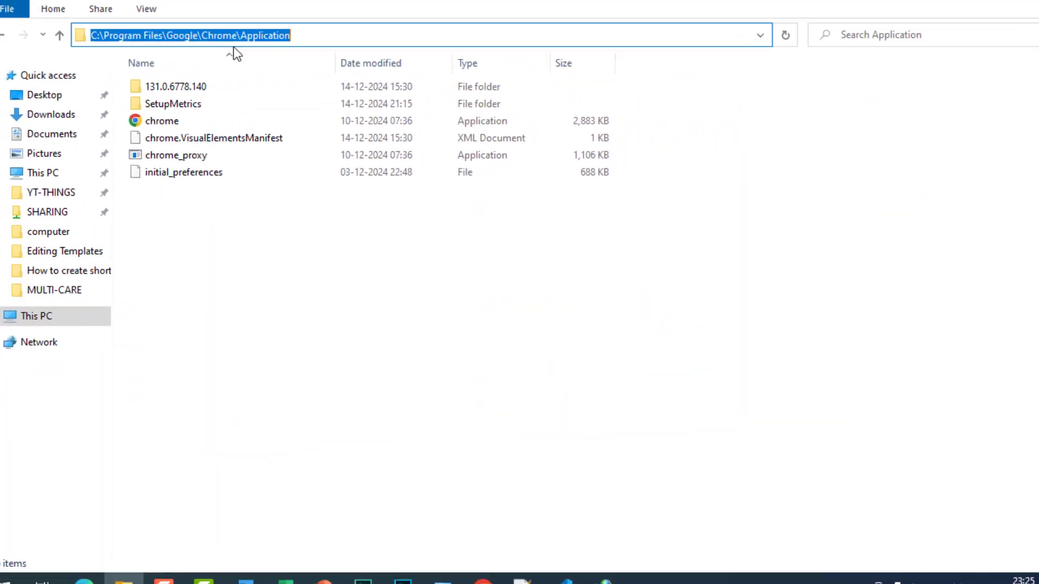
right_click(232, 43)
left_click(295, 105)
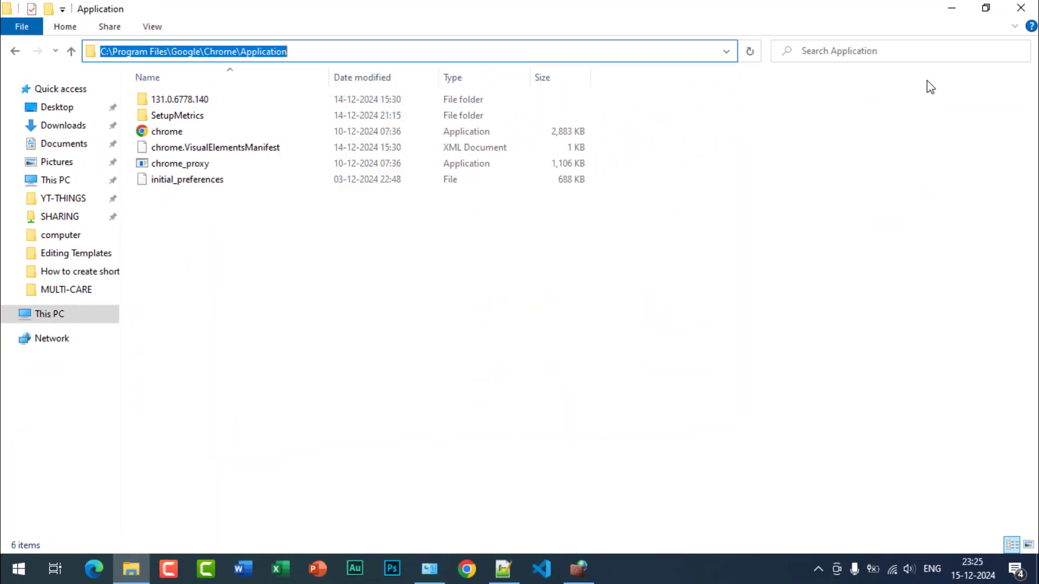
left_click(952, 8)
Go to the pasted Chrome Application folder and choose chrome.exe as the rule's program.
left_click(325, 114)
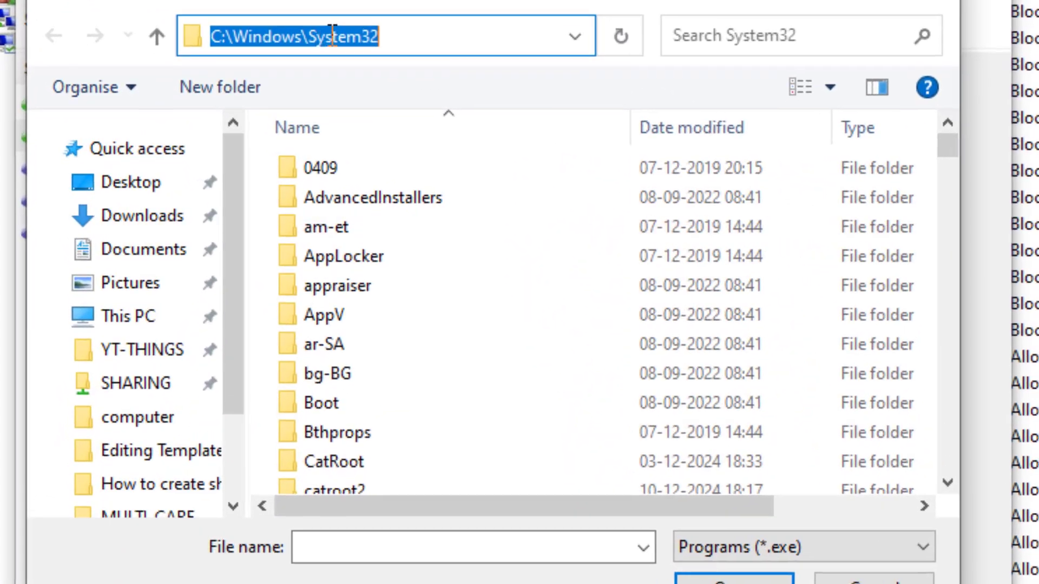
right_click(333, 33)
left_click(392, 154)
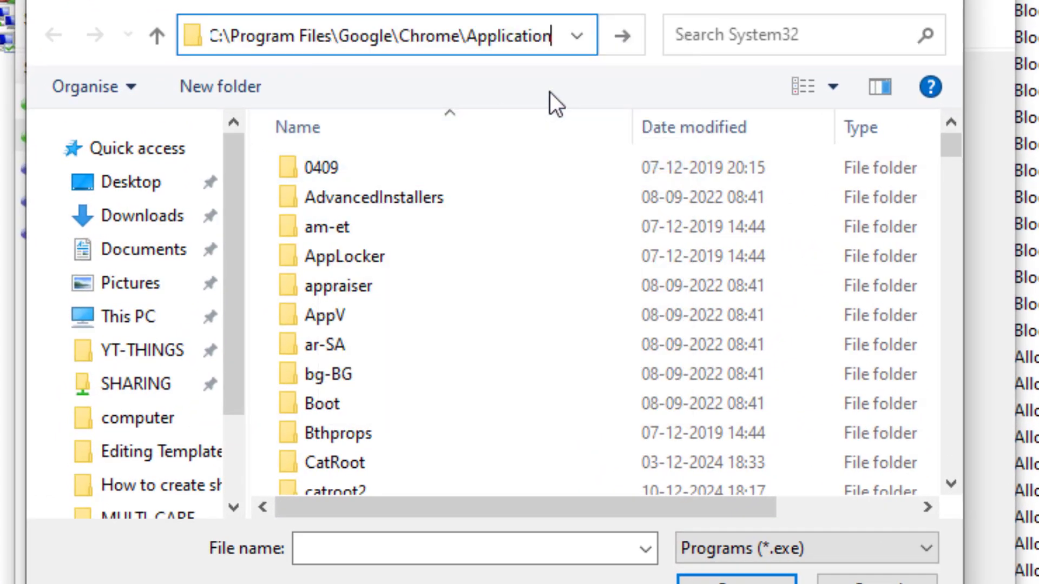
left_click(623, 38)
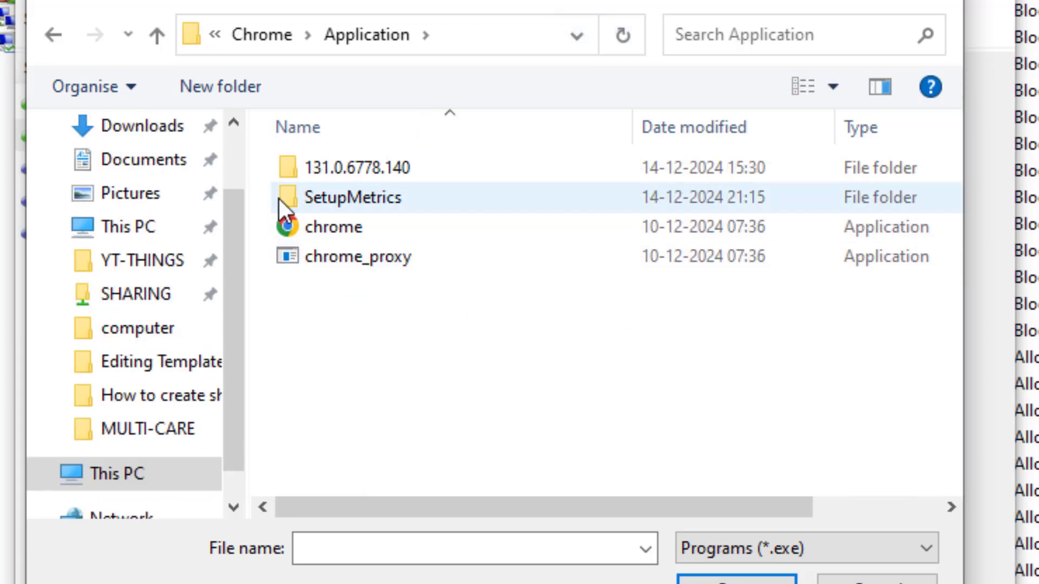
left_click(346, 237)
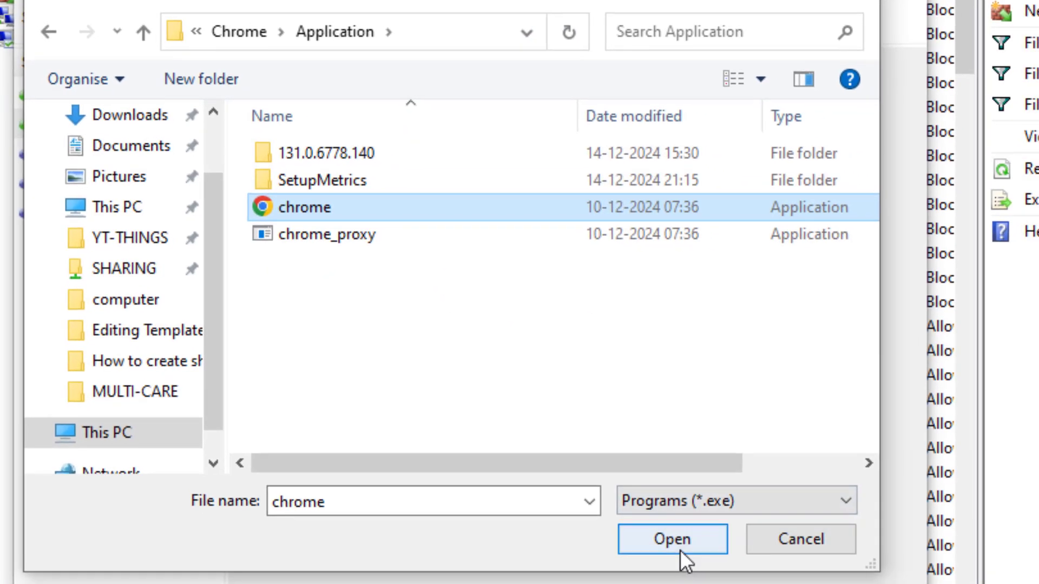
left_click(679, 546)
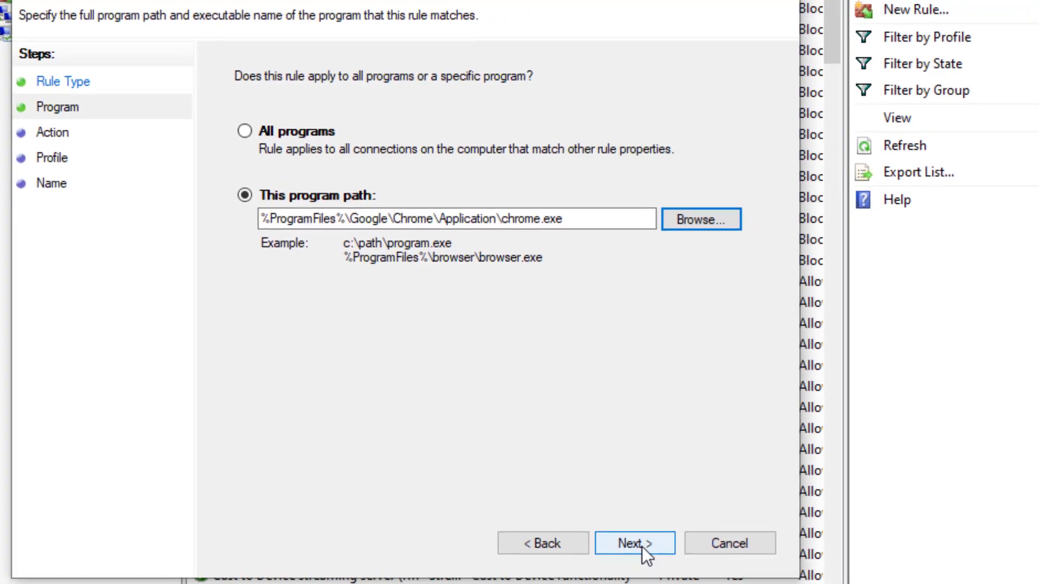
Keep 'Block the connection' and the Domain, Private and Public profiles, advancing to naming.
left_click(639, 541)
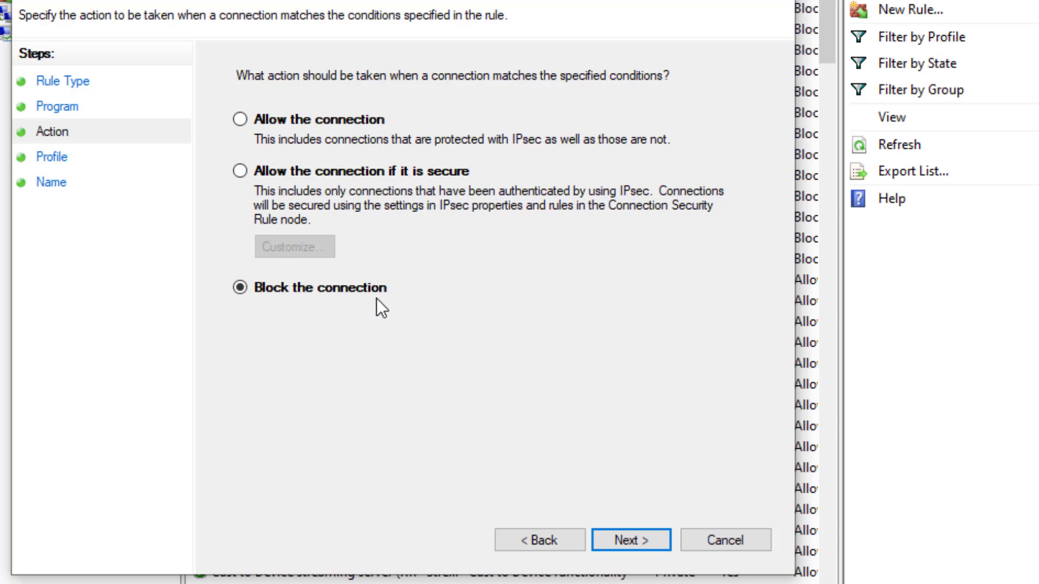
left_click(631, 541)
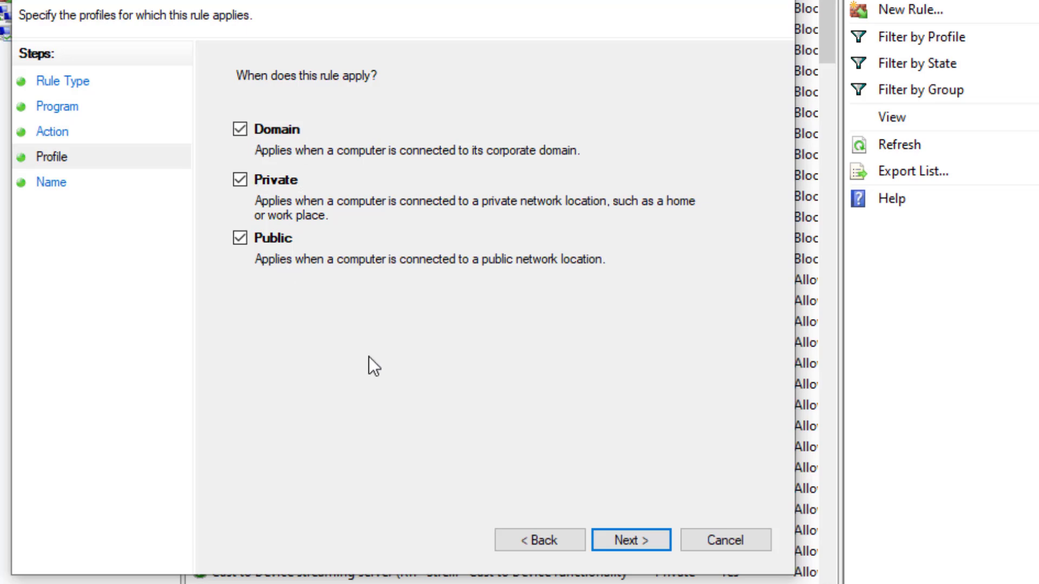
left_click(625, 540)
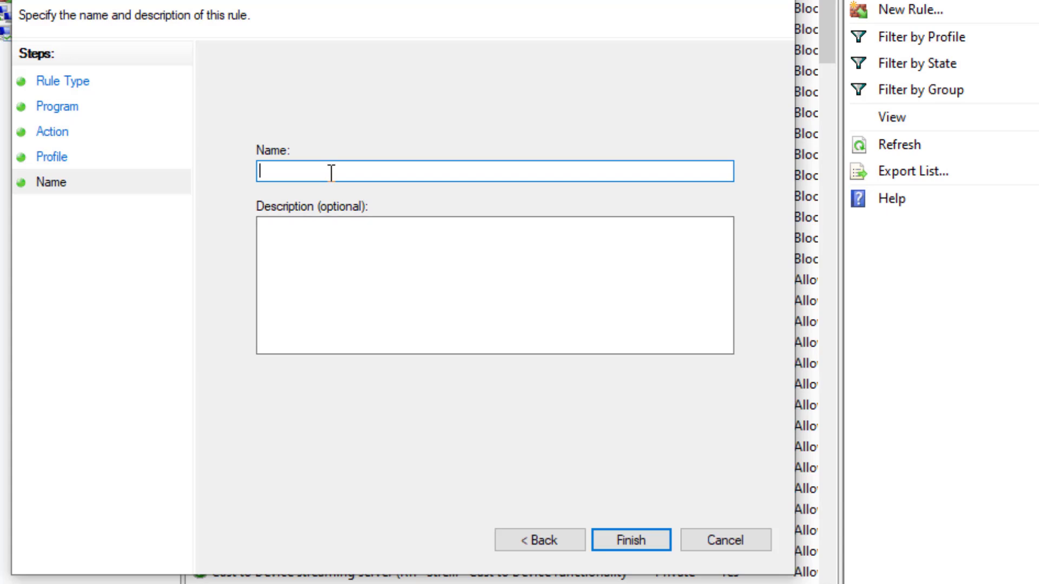
Name the rule 'Chrome-net-blocked' and finish the wizard.
type("Chrome-net-")
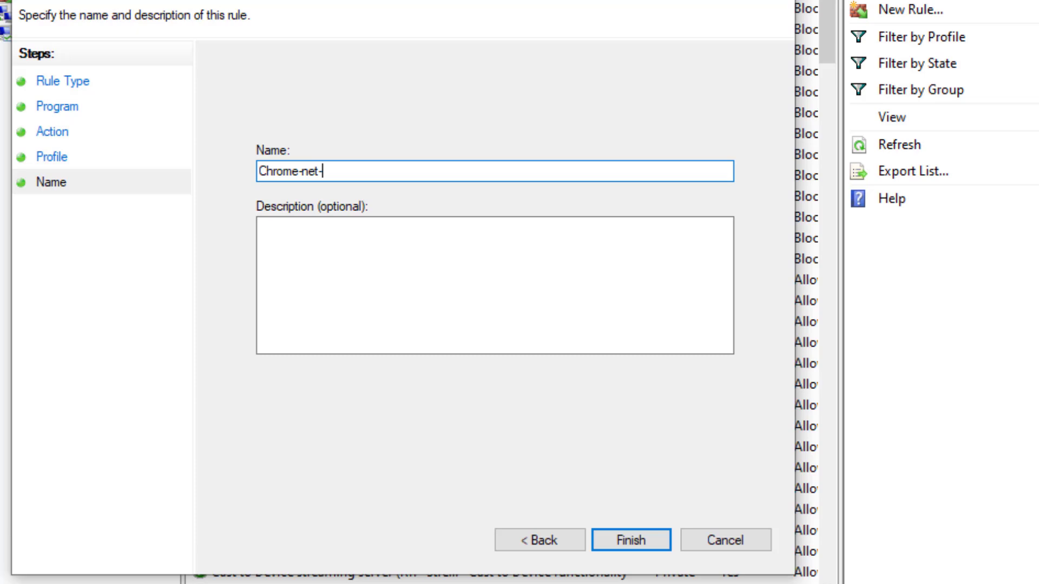
type("blocked")
left_click(636, 543)
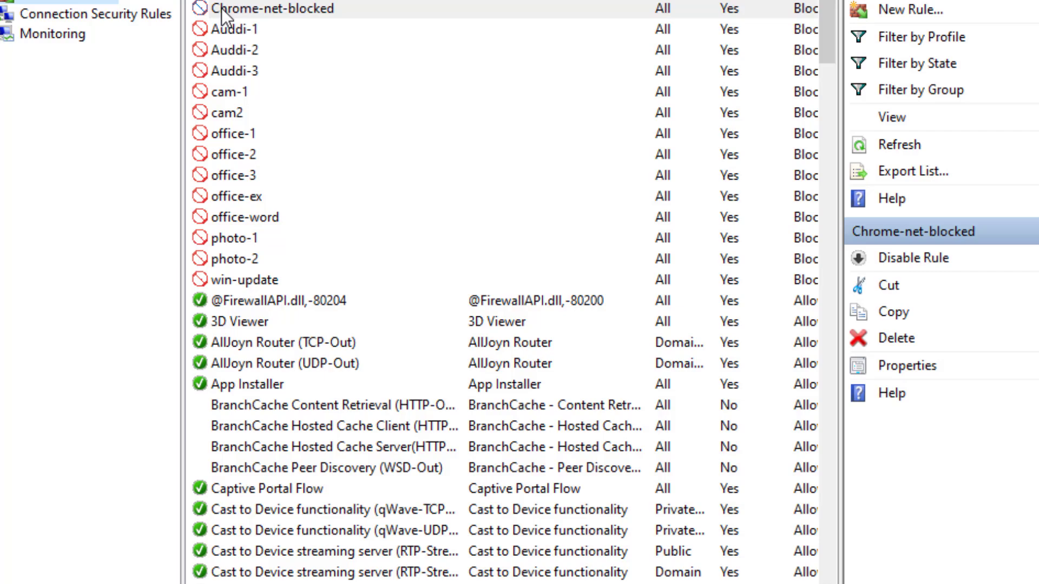
Minimise the firewall console and confirm Chrome now shows ERR_NETWORK_ACCESS_DENIED for google.com.
left_click(238, 8)
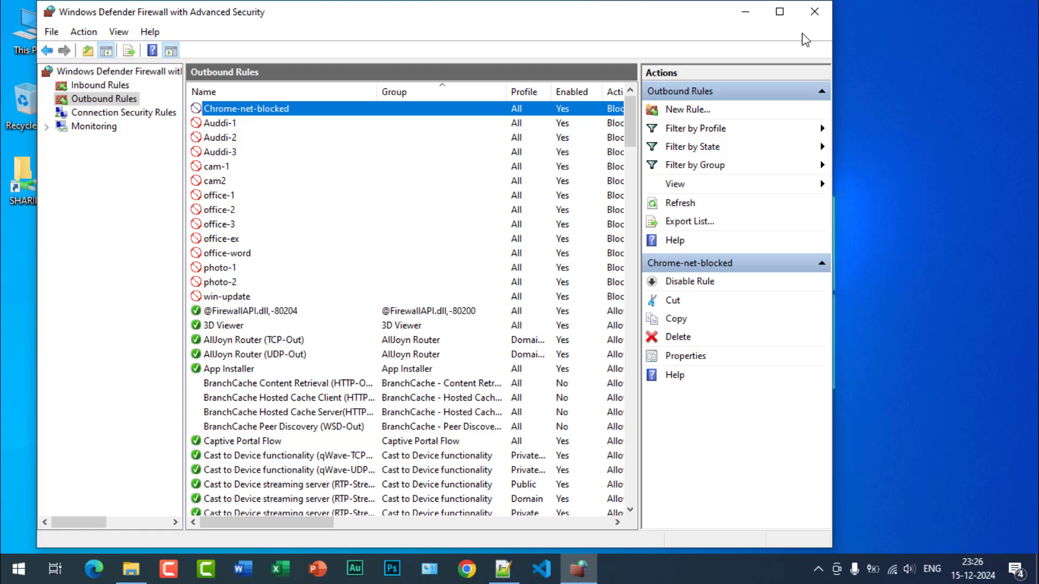
left_click(738, 9)
right_click(380, 169)
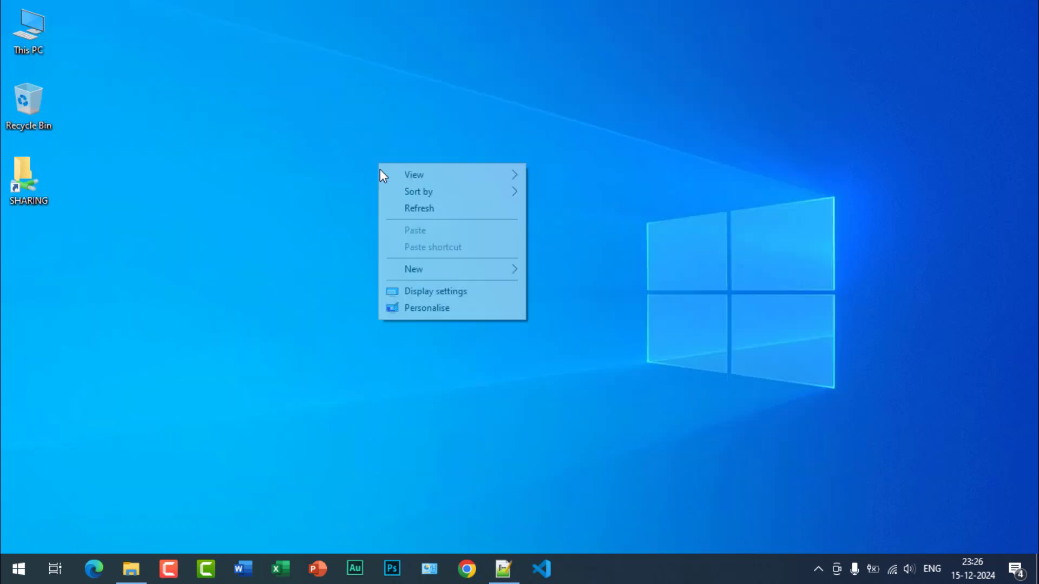
left_click(420, 206)
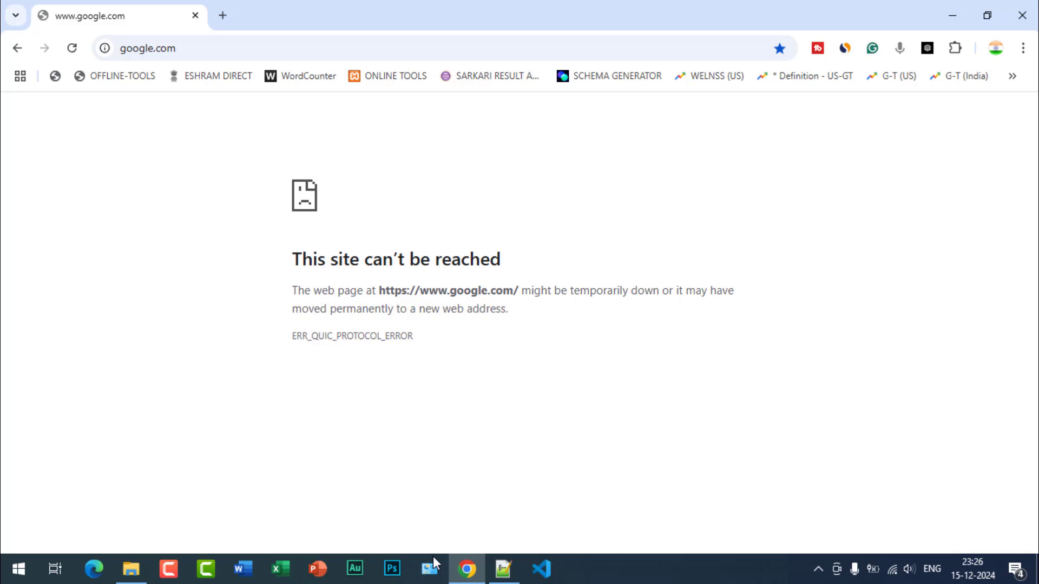
key("super")
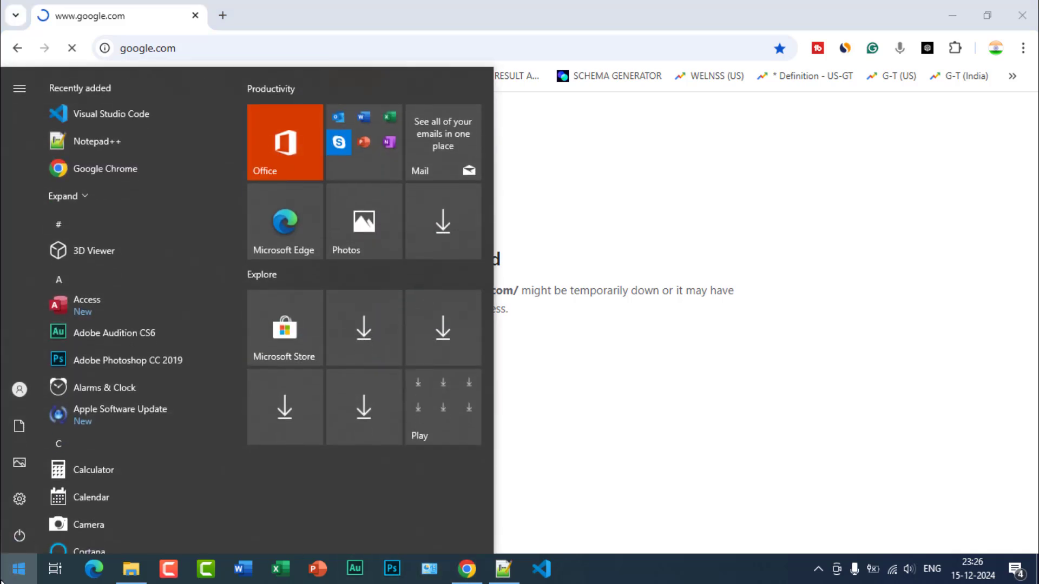
Reopen the firewall's Advanced settings from Control Panel and select Chrome-net-blocked under Outbound Rules.
type("co")
left_click(89, 149)
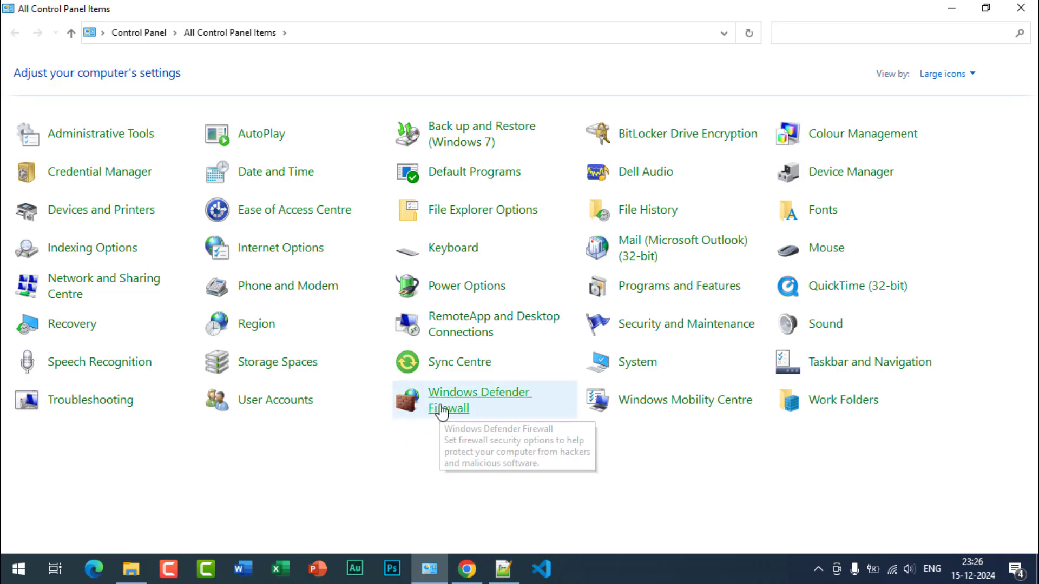
left_click(445, 410)
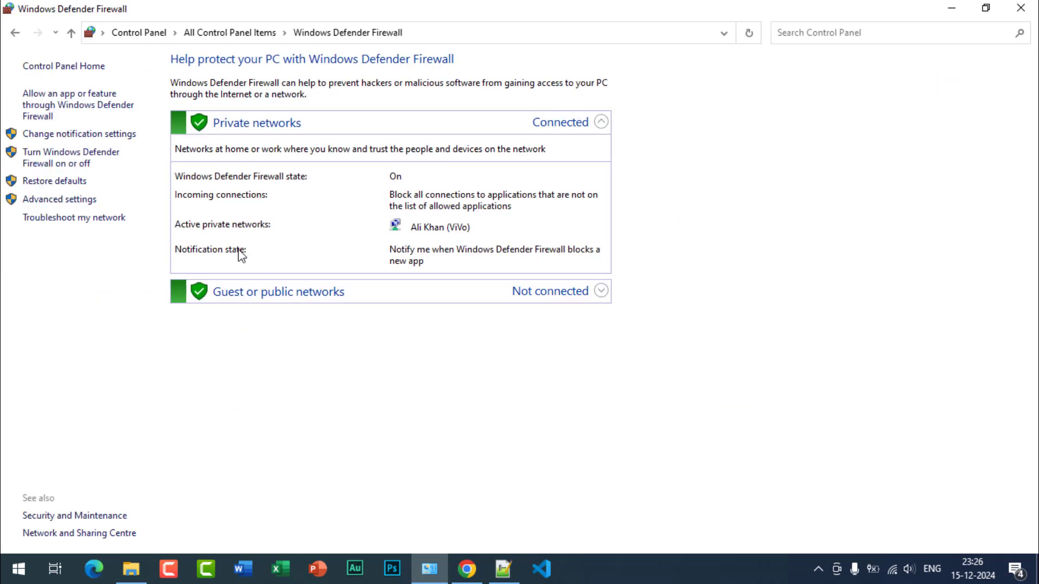
left_click(45, 200)
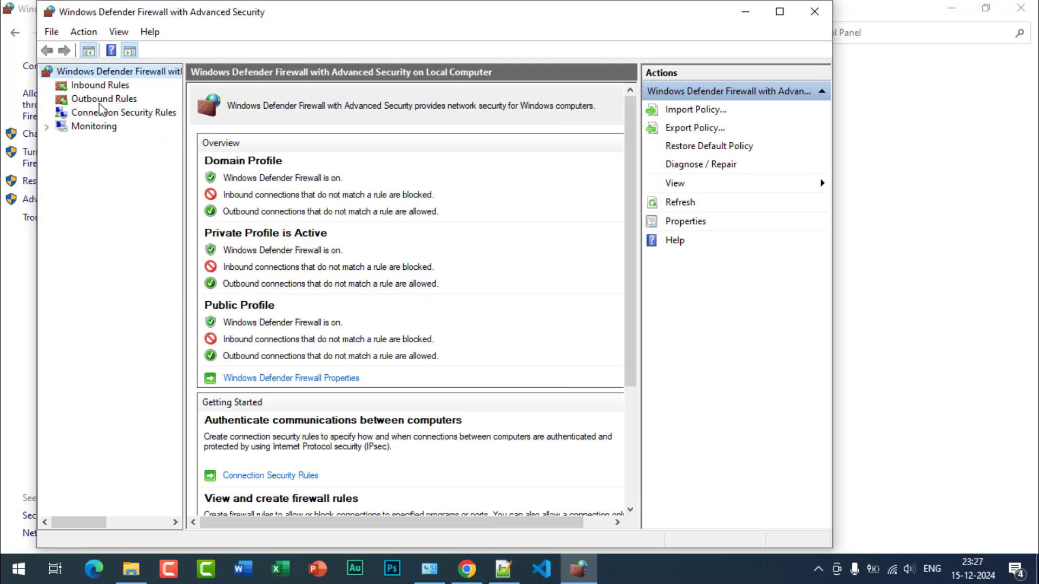
left_click(99, 103)
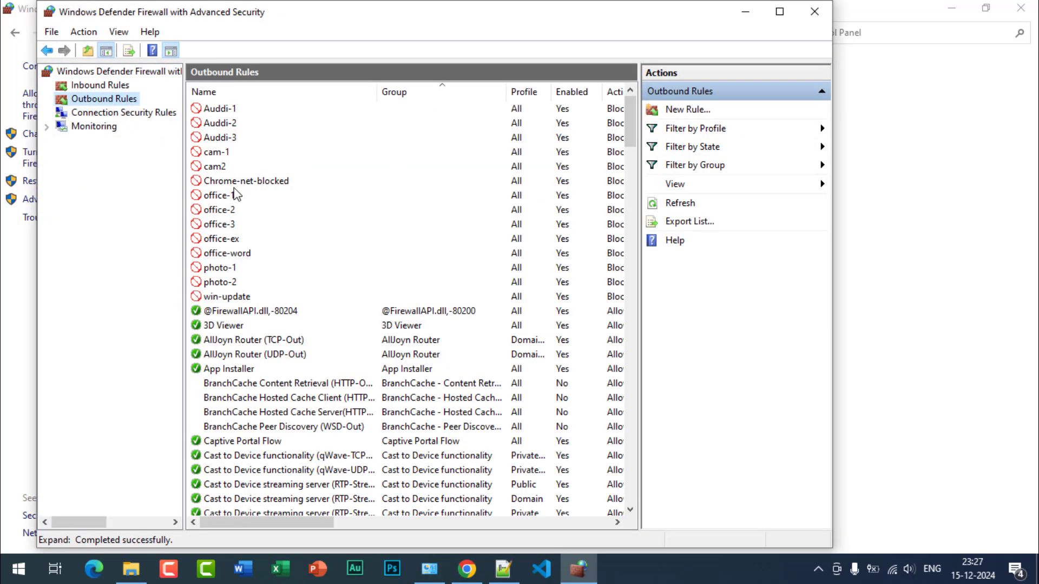
left_click(234, 182)
Disable the Chrome-net-blocked rule and reload google.com in Chrome to confirm it loads.
right_click(220, 183)
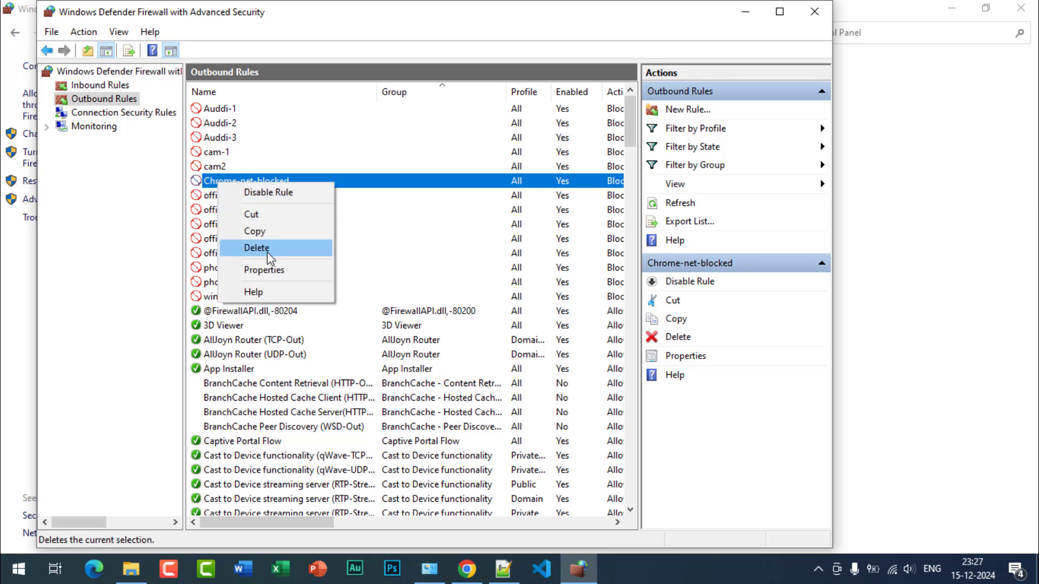
left_click(278, 193)
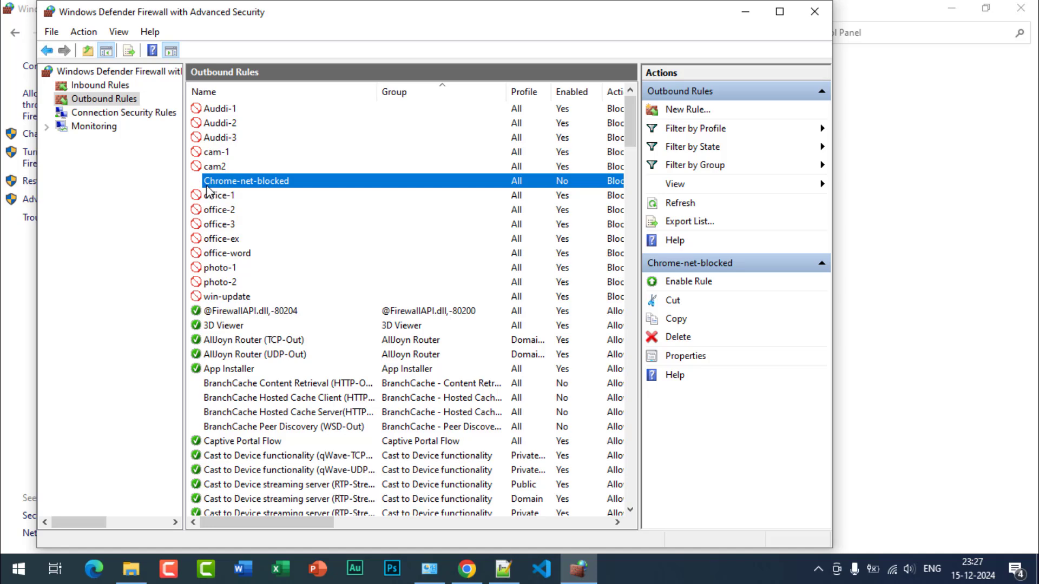
left_click(466, 569)
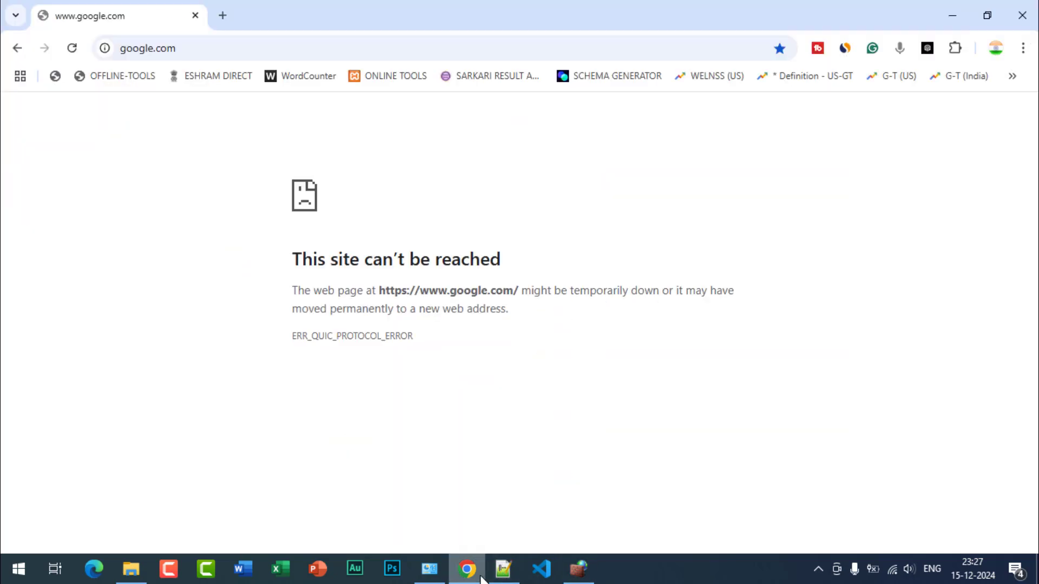
left_click(70, 54)
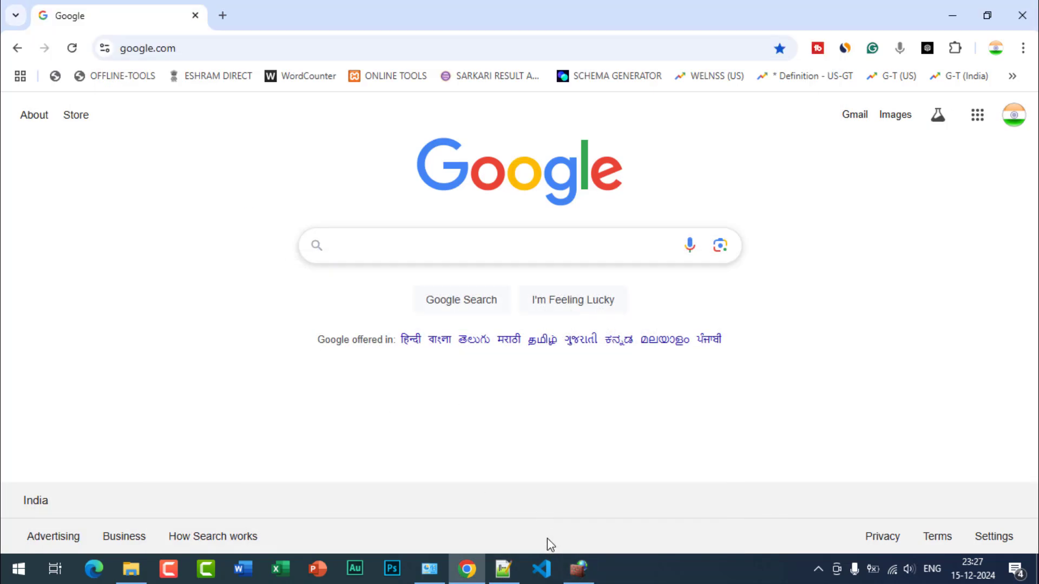
Re-enable the Chrome-net-blocked rule and reload Google in Chrome to test the block.
left_click(578, 568)
right_click(234, 186)
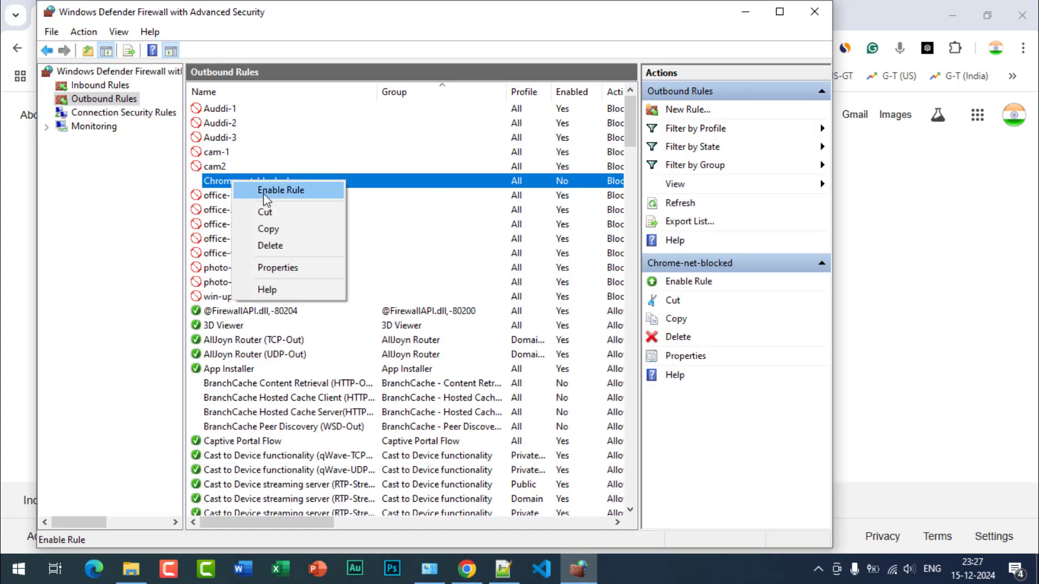
left_click(270, 193)
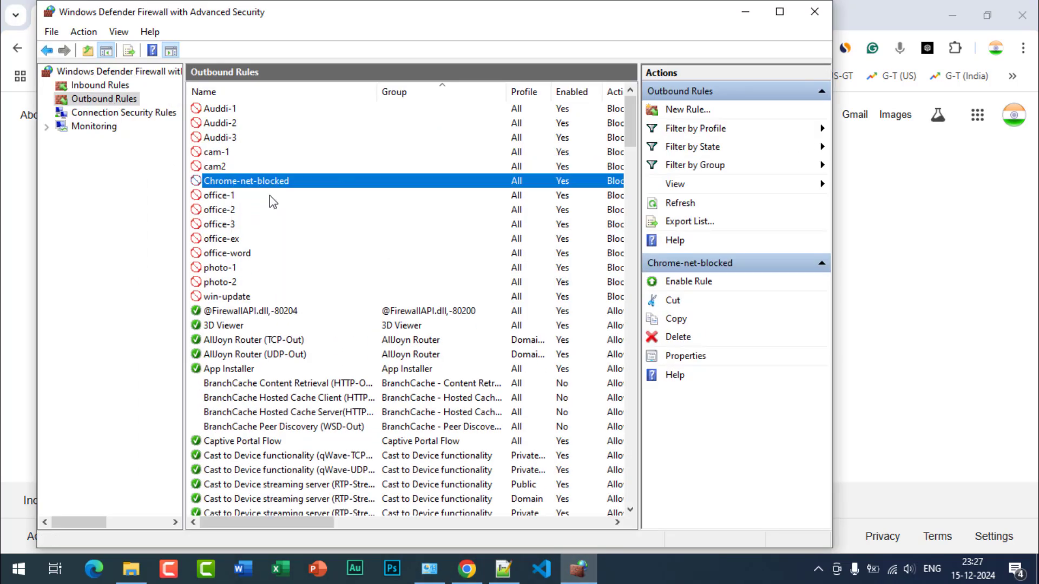
left_click(468, 557)
left_click(72, 49)
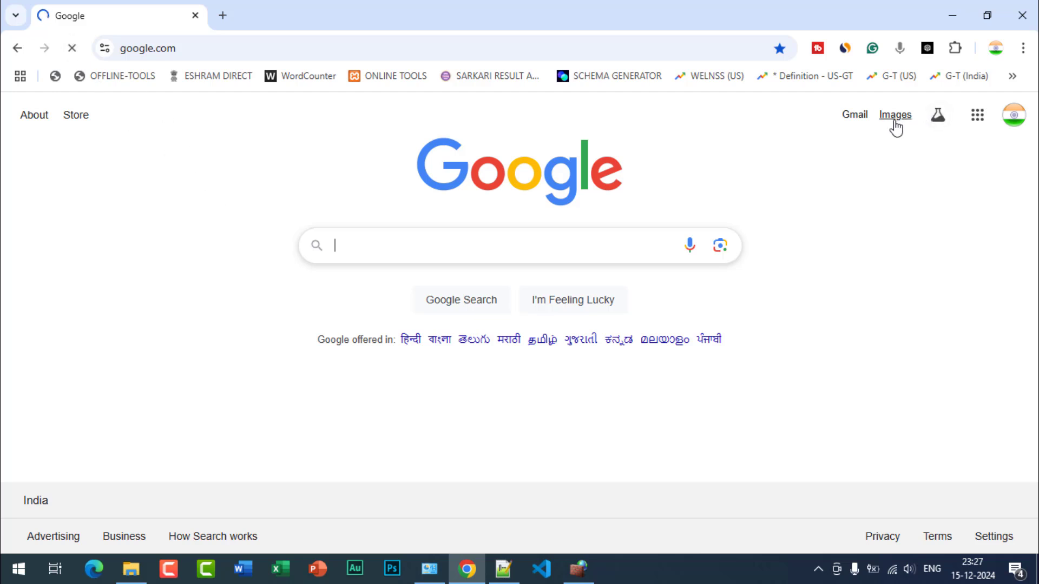
Open Gmail to confirm access is blocked, then minimise Chrome and both firewall windows.
left_click(853, 115)
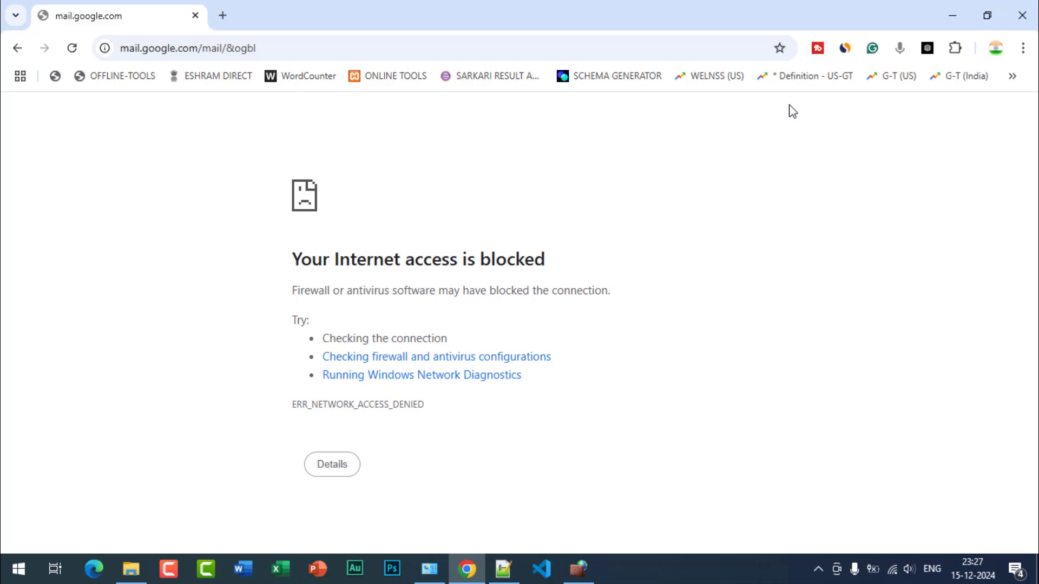
left_click(952, 15)
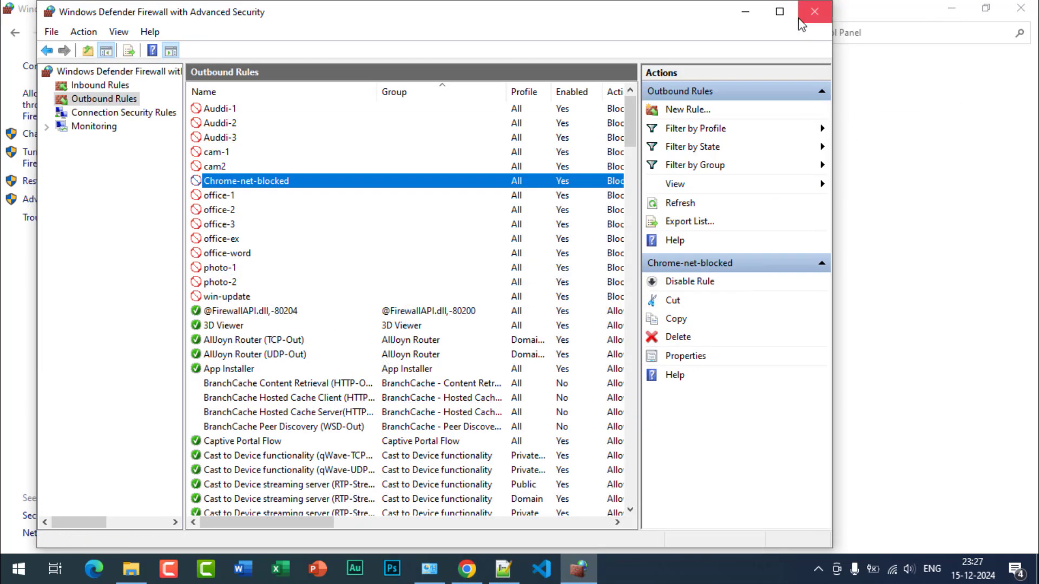
left_click(751, 15)
left_click(950, 8)
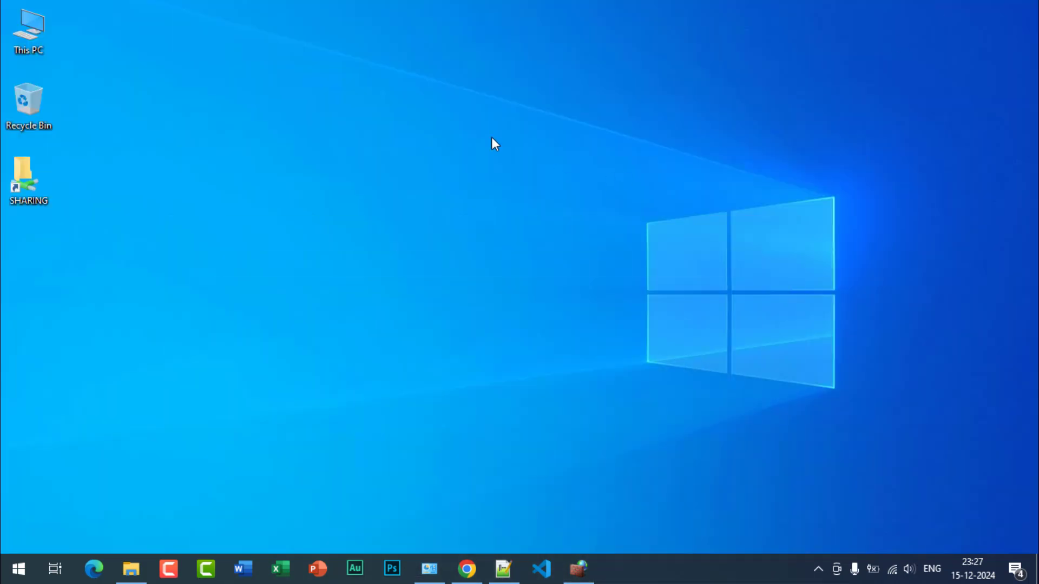
Refresh the Windows desktop from its context menu.
right_click(456, 126)
left_click(497, 170)
right_click(354, 168)
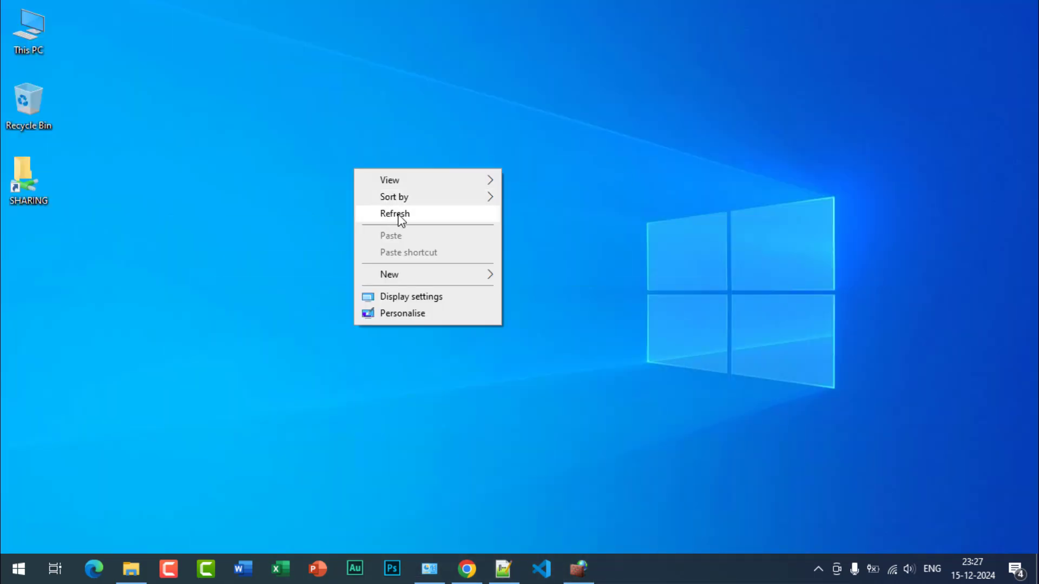